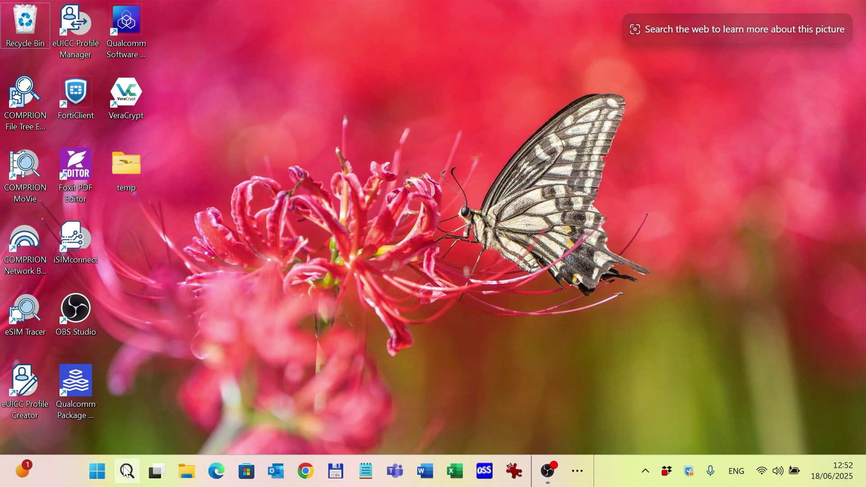
Search 'dev' to open Device Manager and find the Qualcomm HS-USB Diagnostics port on COM6.
{"action": "left_click", "coordinate": [97, 471]}
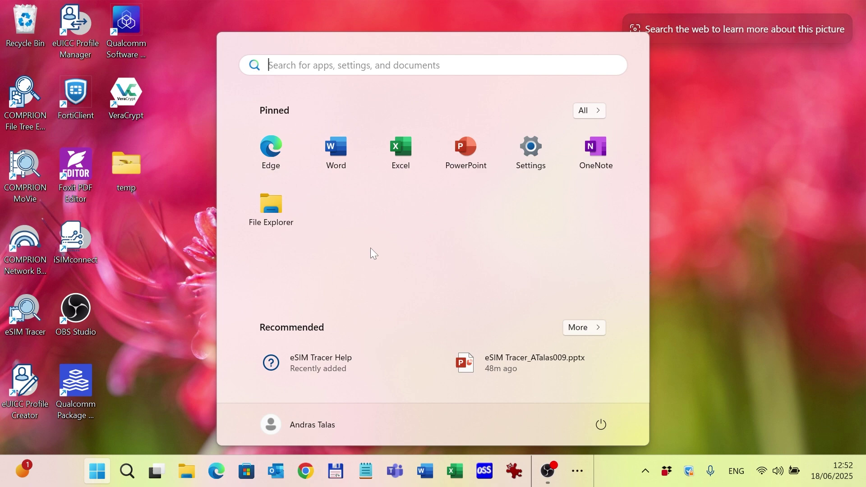
{"action": "type", "text": "dev"}
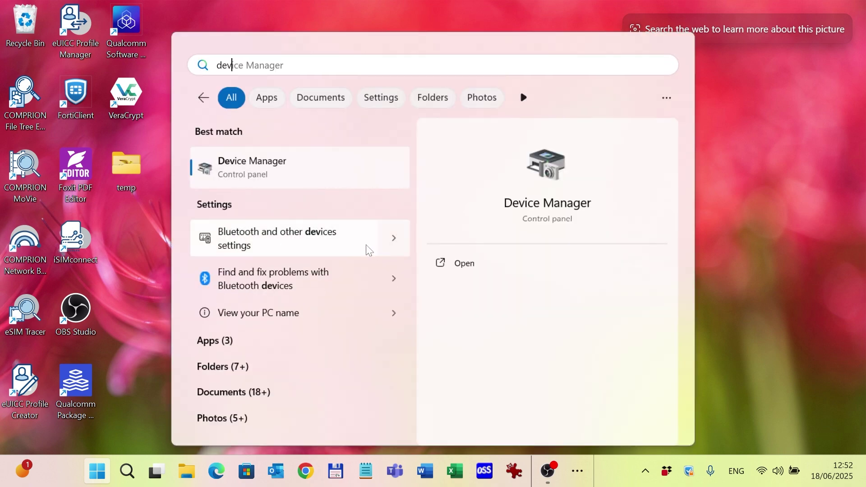
{"action": "left_click", "coordinate": [345, 179]}
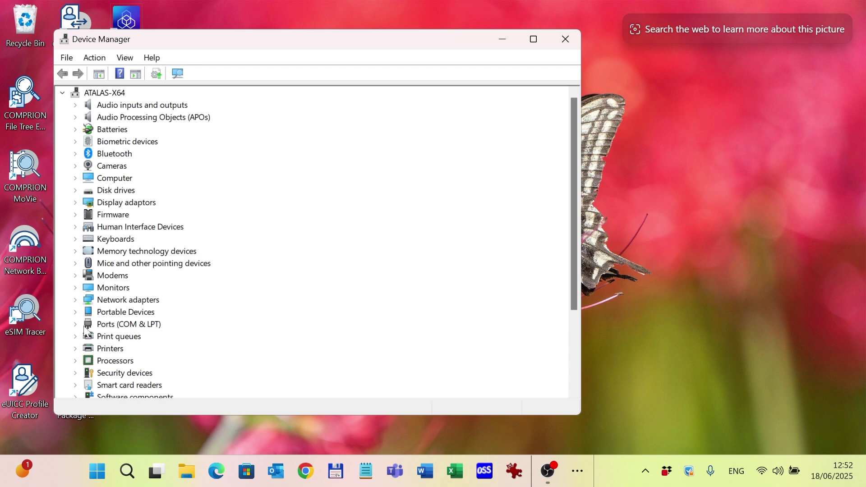
{"action": "left_click", "coordinate": [75, 324]}
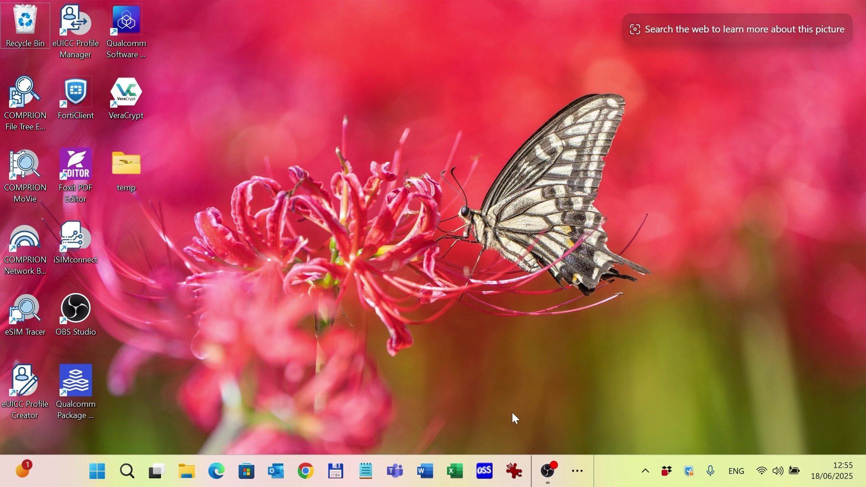
Launch COMPRION APDU Tracing Adaptor - Qualcomm from COMPRION GmbH and verify its tray tooltip shows COM6, HTTP 9007.
{"action": "left_click", "coordinate": [106, 468]}
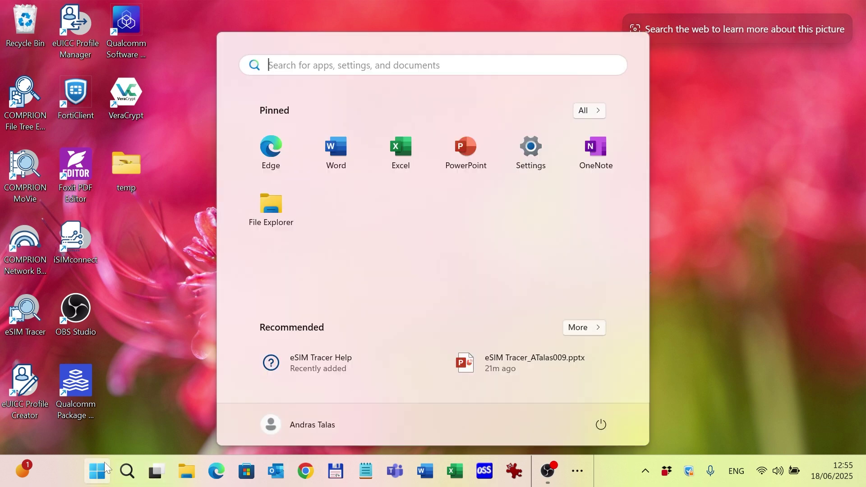
{"action": "left_click", "coordinate": [586, 113]}
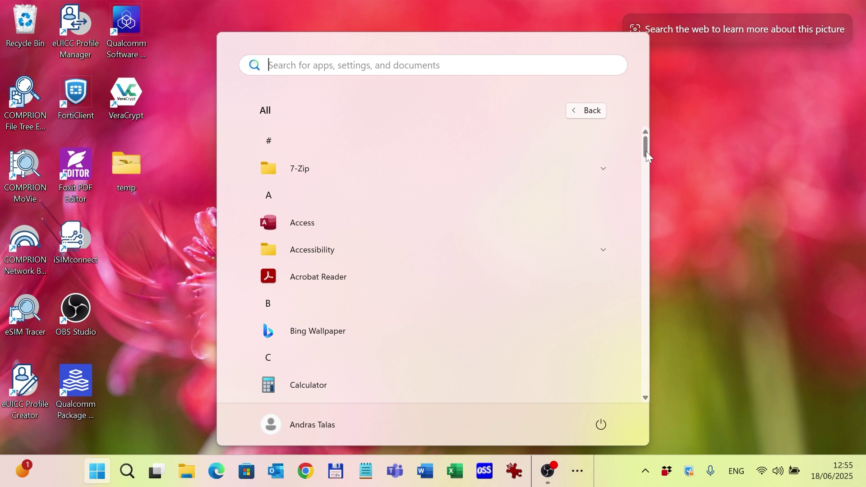
{"action": "left_click_drag", "start_coordinate": [646, 151], "coordinate": [648, 188]}
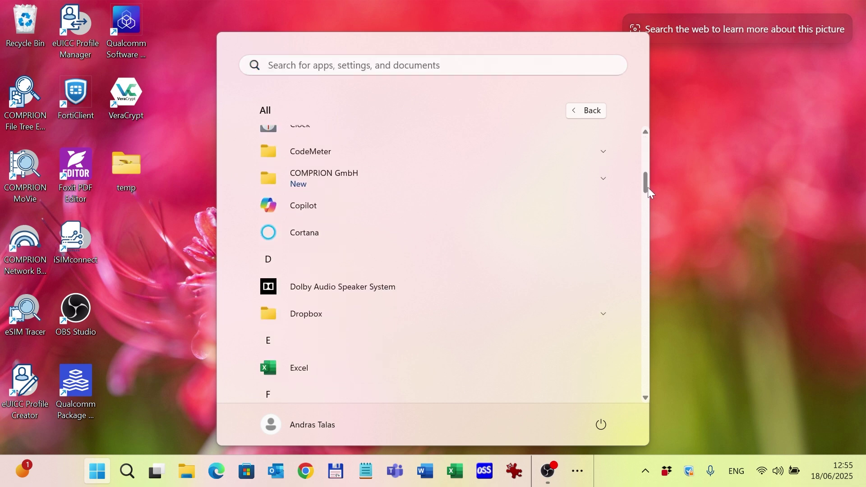
{"action": "left_click", "coordinate": [487, 180]}
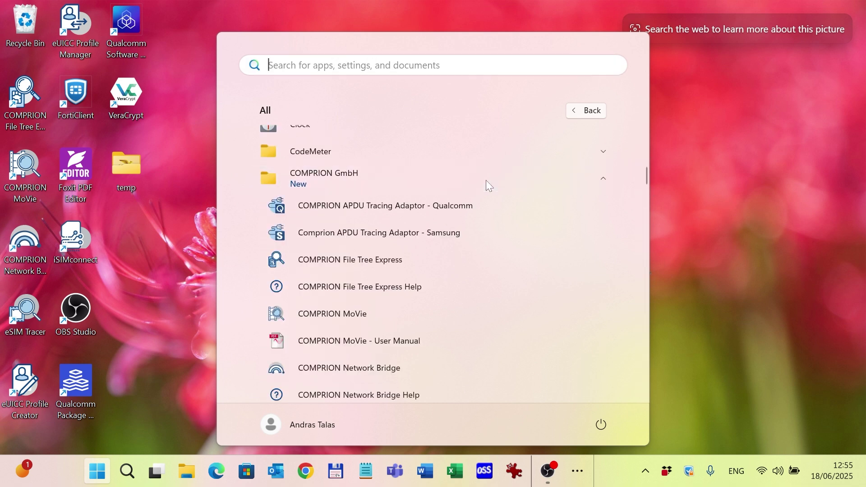
{"action": "left_click", "coordinate": [489, 205]}
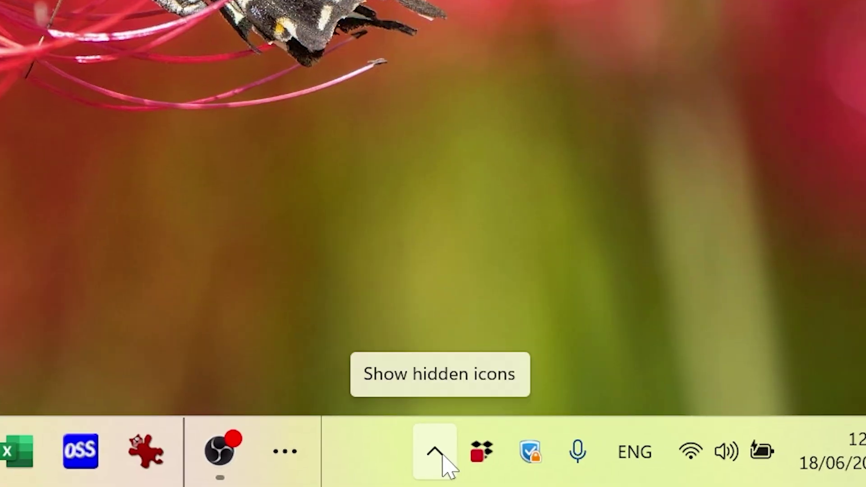
{"action": "left_click", "coordinate": [440, 453]}
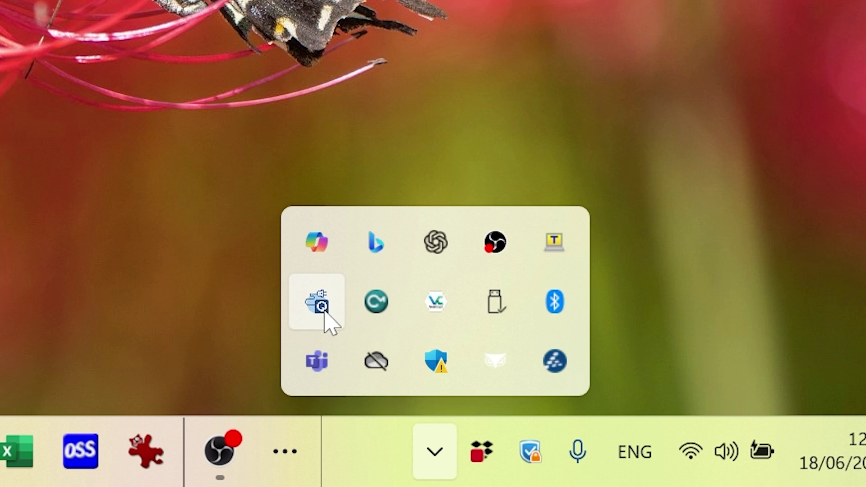
{"action": "mouse_move", "coordinate": [324, 311]}
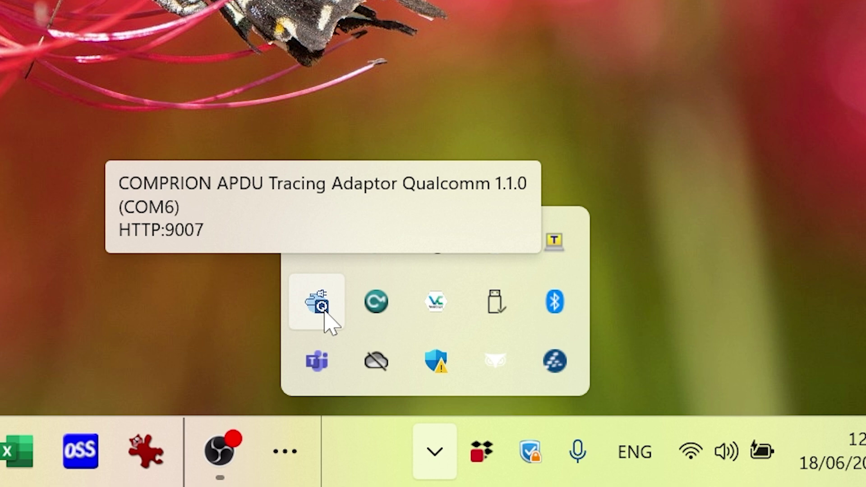
Select COM6 under Available Ports in the adaptor's Configure dialog and close it.
{"action": "right_click", "coordinate": [325, 311]}
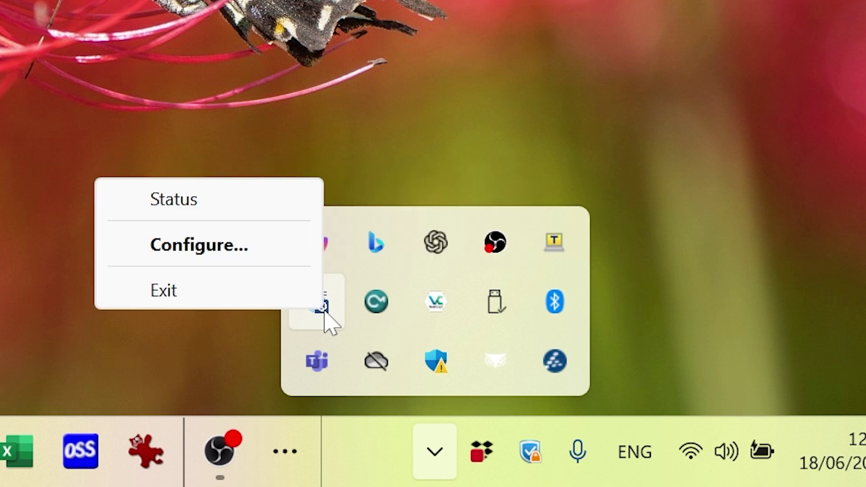
{"action": "left_click", "coordinate": [265, 246]}
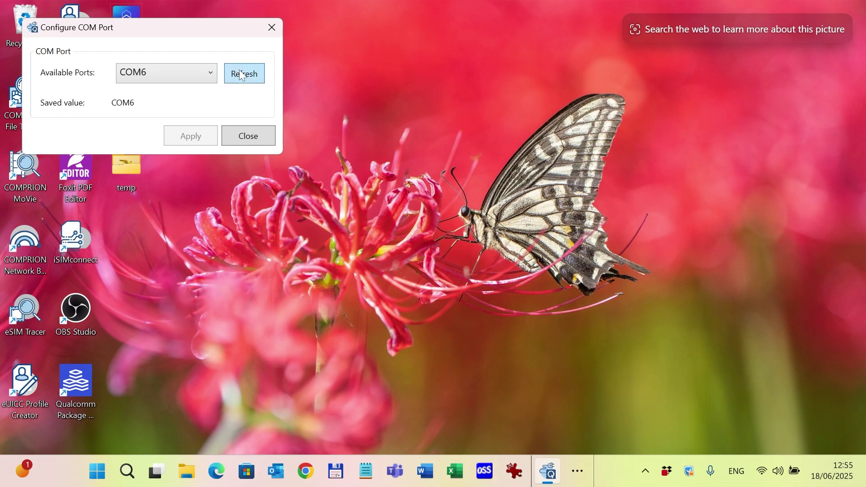
{"action": "left_click", "coordinate": [210, 73]}
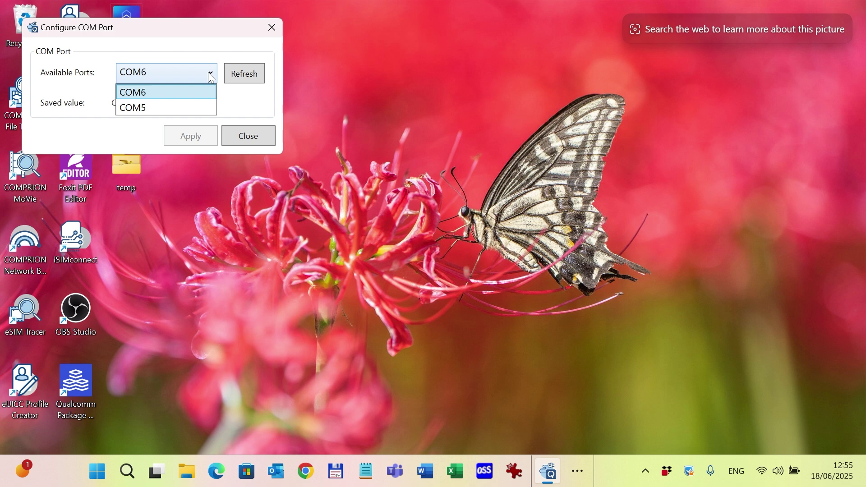
{"action": "left_click", "coordinate": [208, 93]}
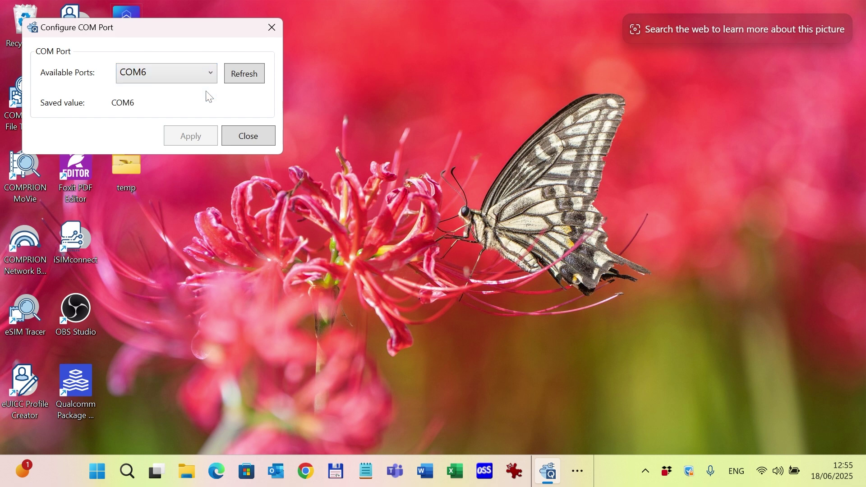
{"action": "left_click", "coordinate": [246, 135]}
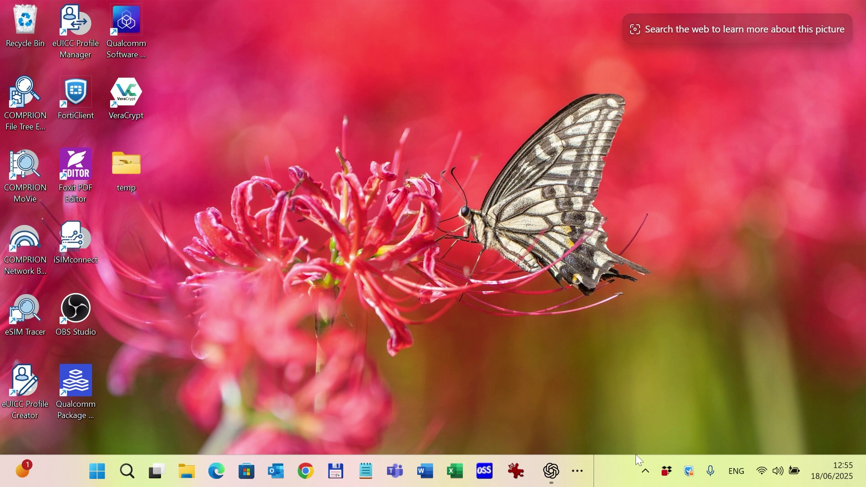
{"action": "left_click", "coordinate": [645, 472]}
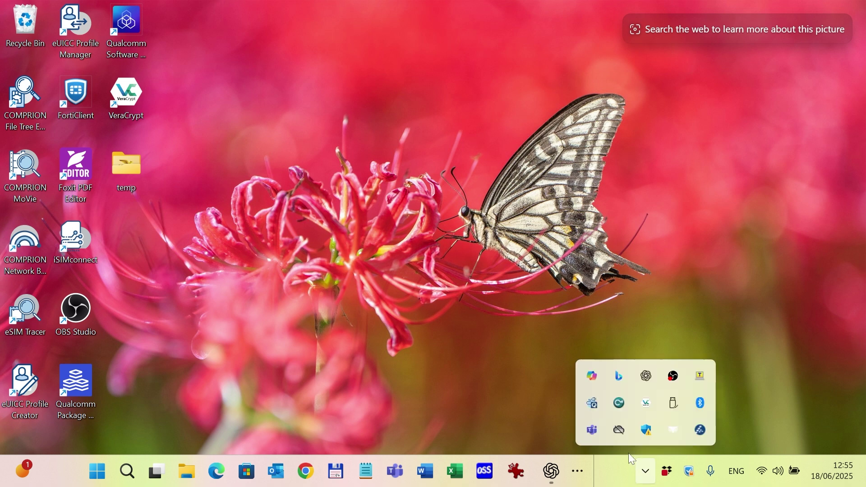
{"action": "right_click", "coordinate": [597, 409]}
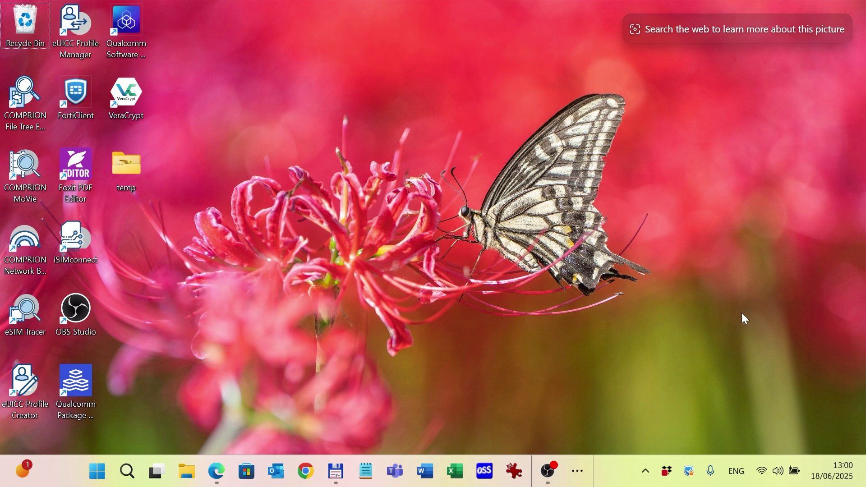
Launch eSIM Tracer from the COMPRION GmbH group in the Start menu's All apps list.
{"action": "left_click", "coordinate": [104, 469]}
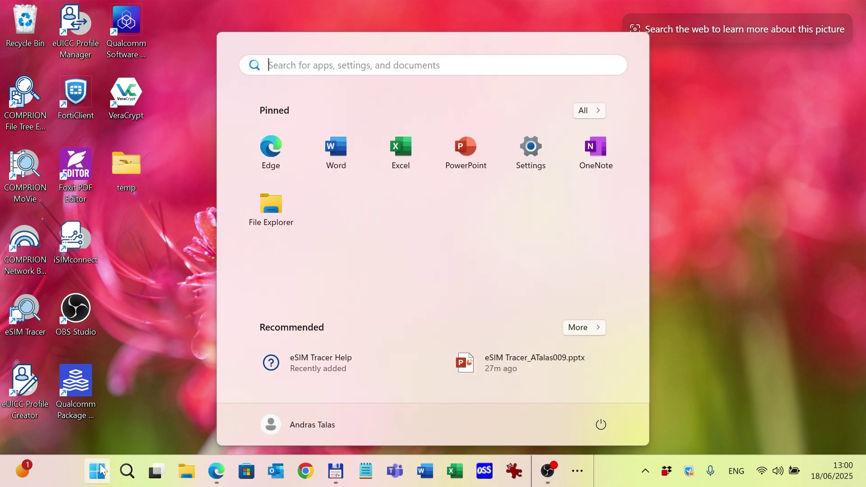
{"action": "left_click", "coordinate": [586, 113]}
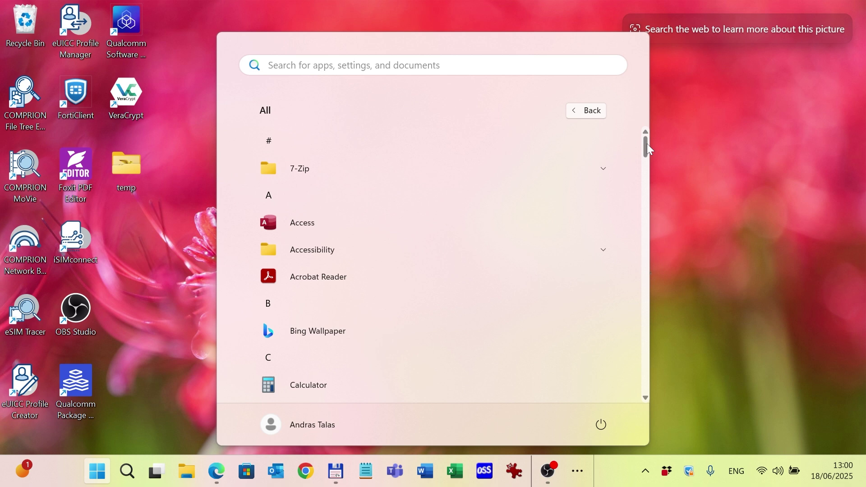
{"action": "left_click_drag", "start_coordinate": [647, 143], "coordinate": [645, 179]}
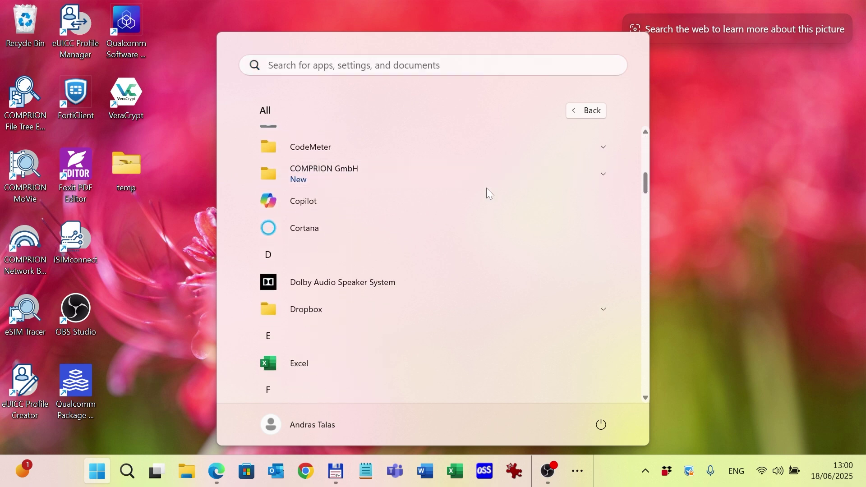
{"action": "left_click", "coordinate": [390, 175]}
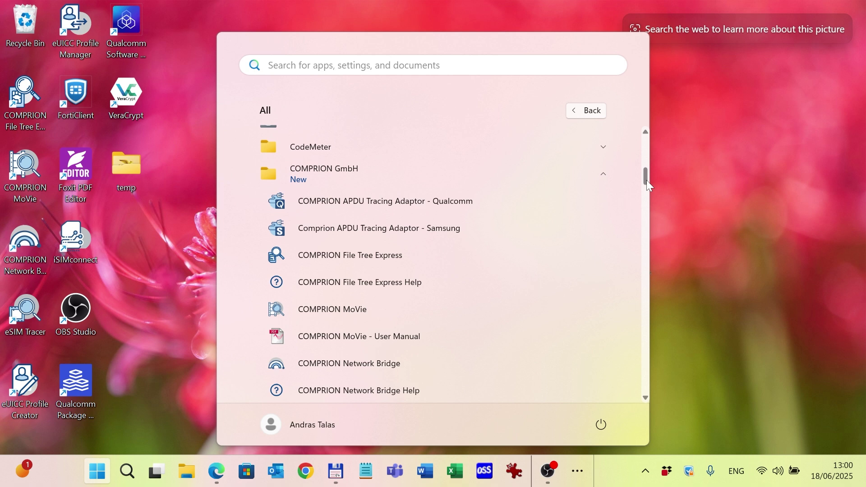
{"action": "left_click_drag", "start_coordinate": [645, 180], "coordinate": [642, 194]}
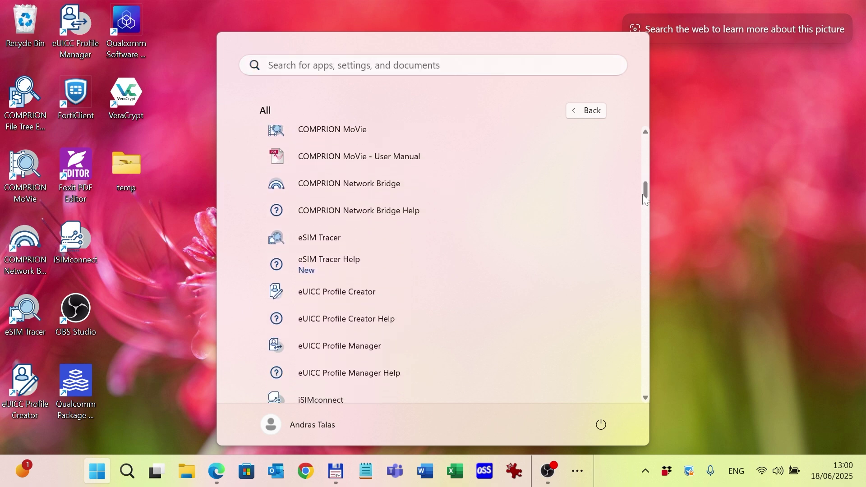
{"action": "left_click", "coordinate": [324, 237]}
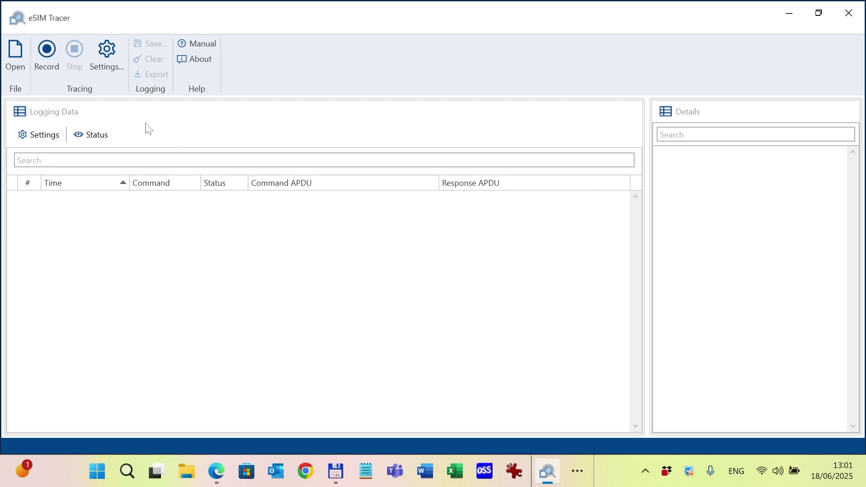
Start recording APDU traffic, then clear the captured messages from the Logging table.
{"action": "left_click", "coordinate": [53, 50]}
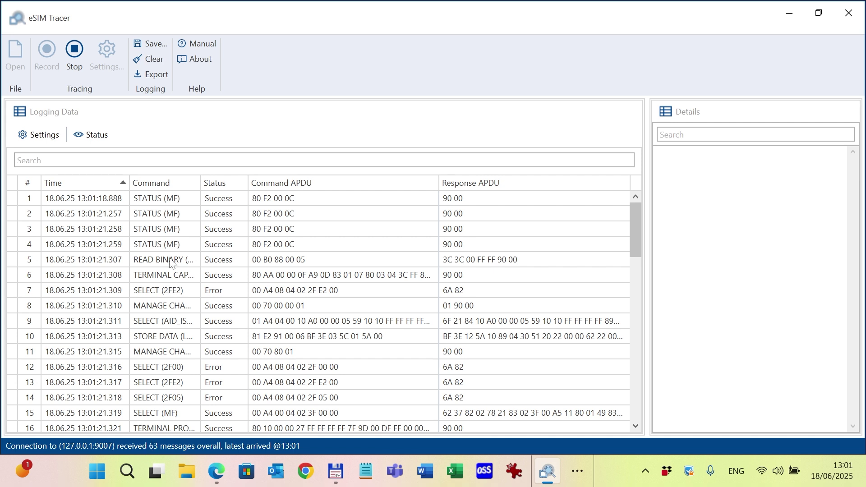
{"action": "left_click", "coordinate": [163, 59]}
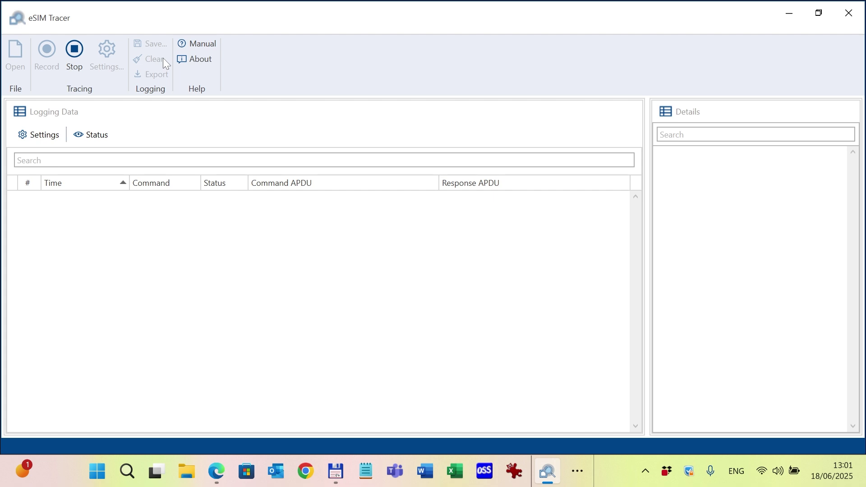
{"action": "key", "text": "Tab"}
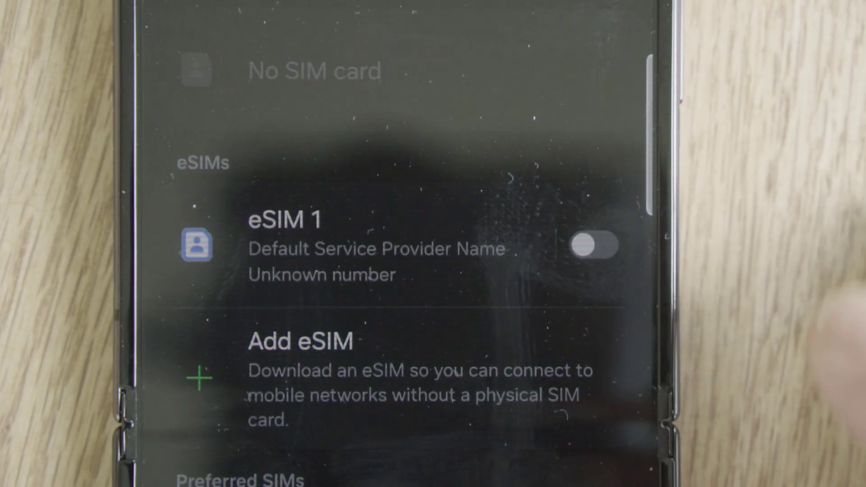
Switch eSIM 1 on in the phone's SIM manager to generate APDU traffic.
{"action": "left_click", "coordinate": [593, 245]}
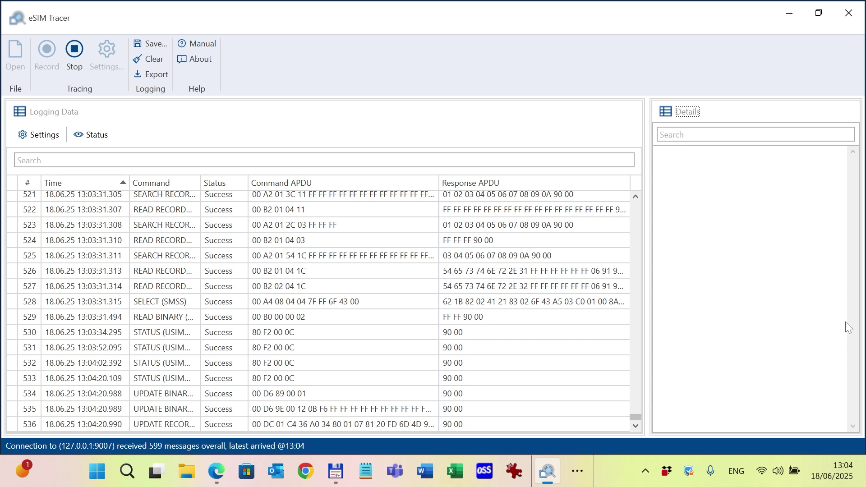
Filter the log by 'STOR' and read STORE DATA entry 11's decoded ProfileInfoListResponse.
{"action": "left_click", "coordinate": [91, 156]}
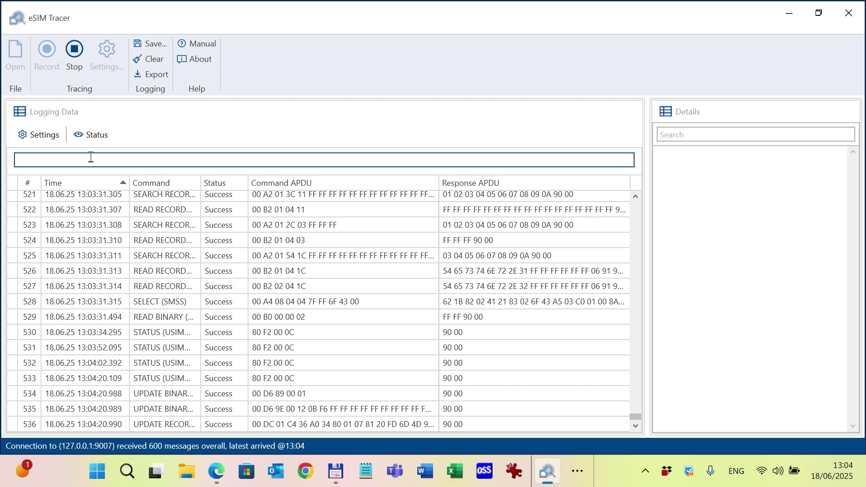
{"action": "type", "text": "ST"}
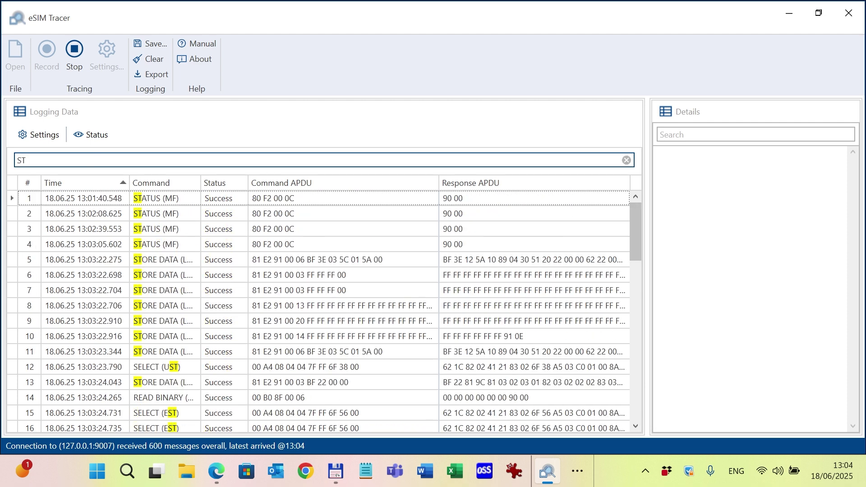
{"action": "type", "text": "OR"}
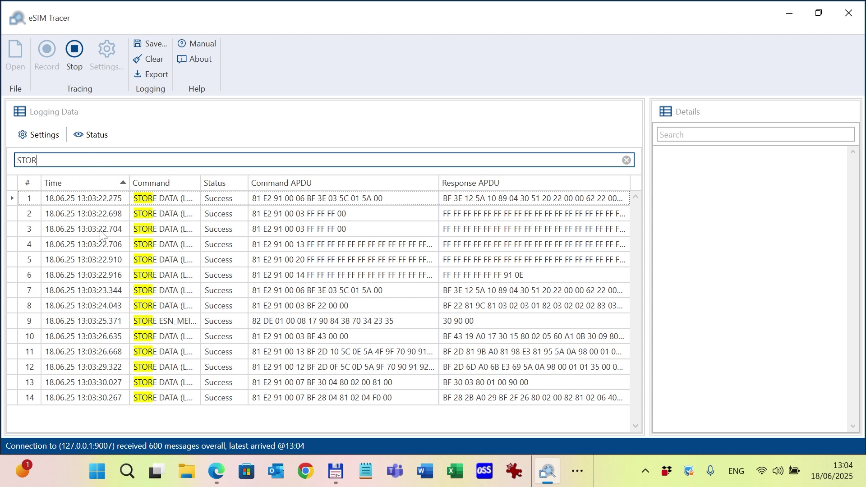
{"action": "left_click", "coordinate": [168, 357]}
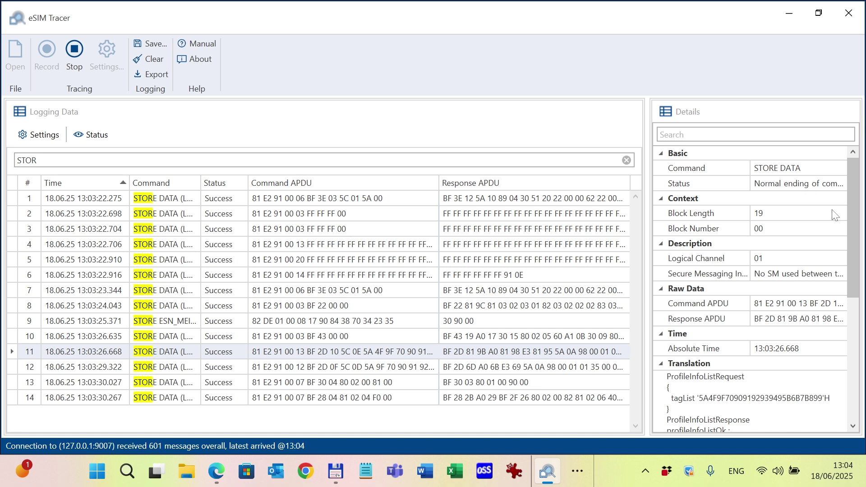
{"action": "left_click_drag", "start_coordinate": [858, 219], "coordinate": [858, 325]}
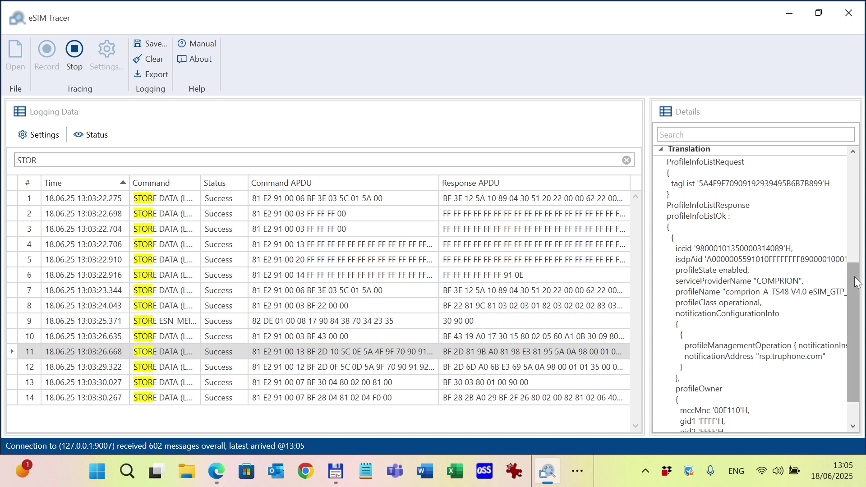
{"action": "left_click_drag", "start_coordinate": [857, 282], "coordinate": [859, 304]}
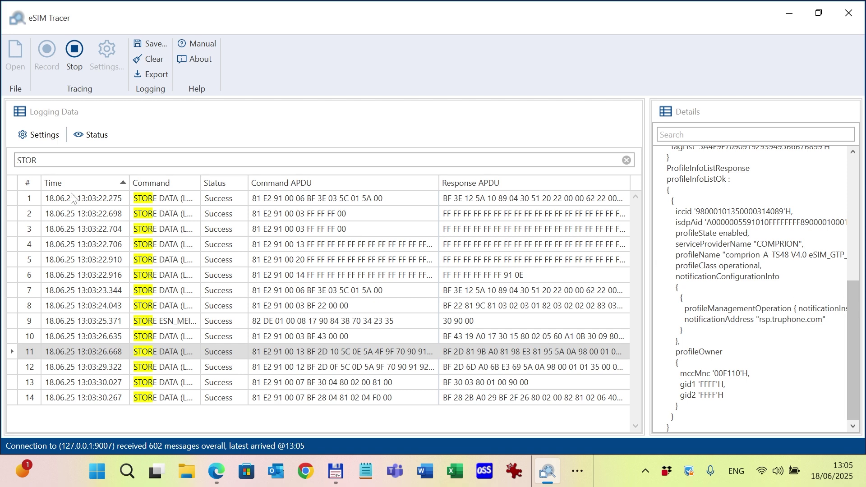
Refilter the log for SELECT commands and read the first SELECT (MF) entry's File ID 3F00 details.
{"action": "left_click", "coordinate": [52, 163]}
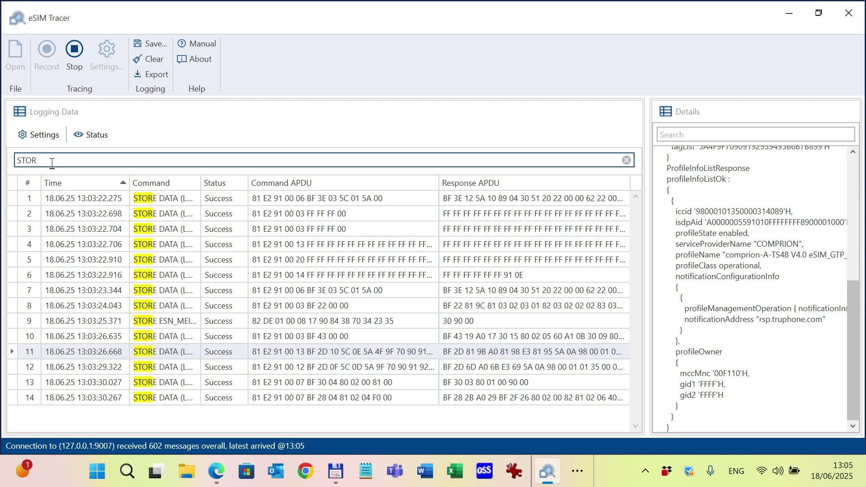
{"action": "key", "text": "BackSpace"}
{"action": "key", "text": "BackSpace"}
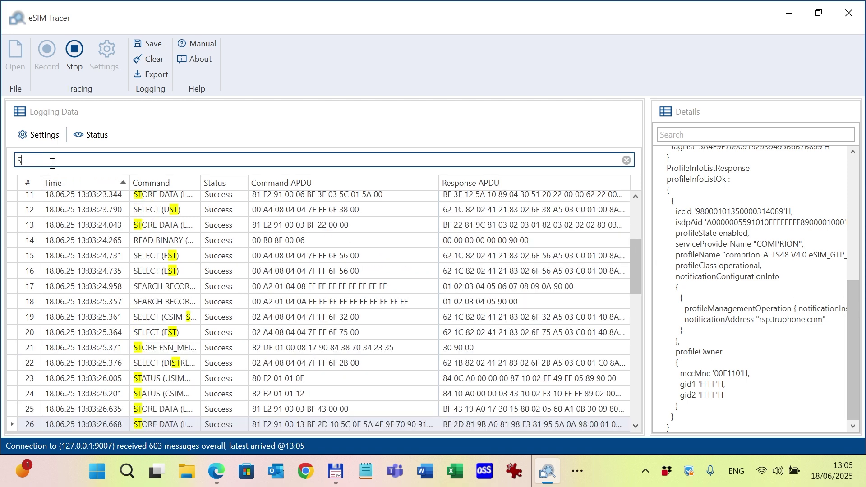
{"action": "type", "text": "EL"}
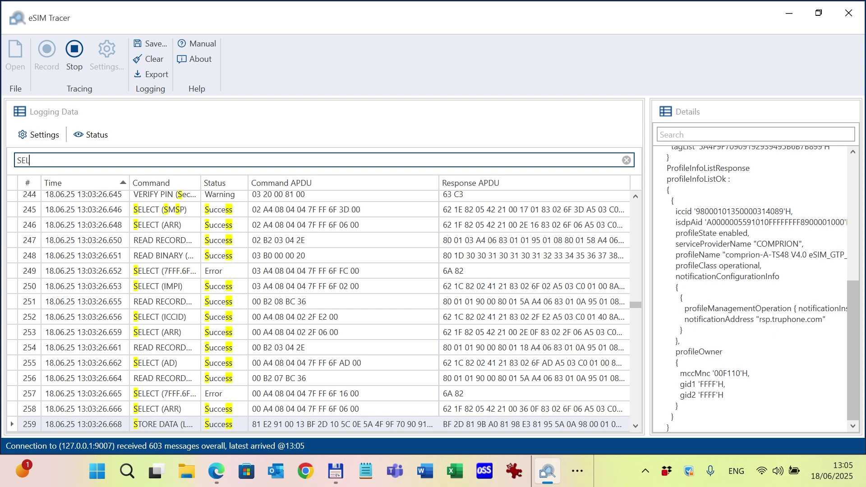
{"action": "type", "text": "EC"}
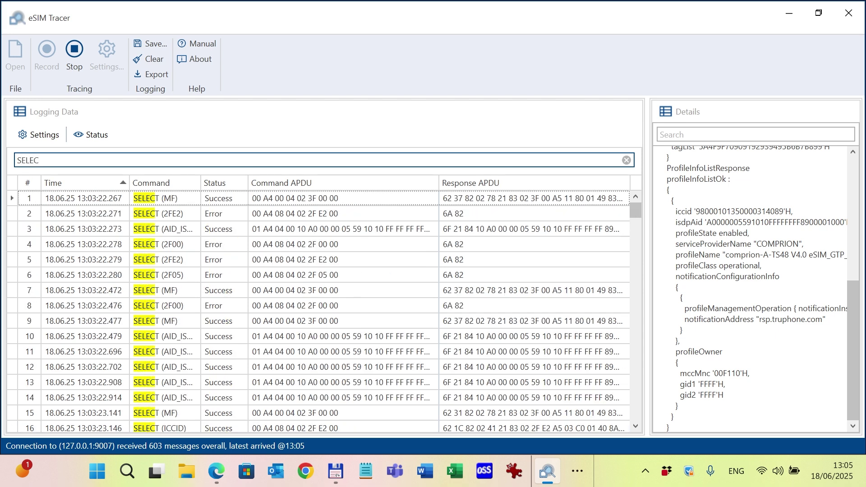
{"action": "left_click", "coordinate": [158, 201]}
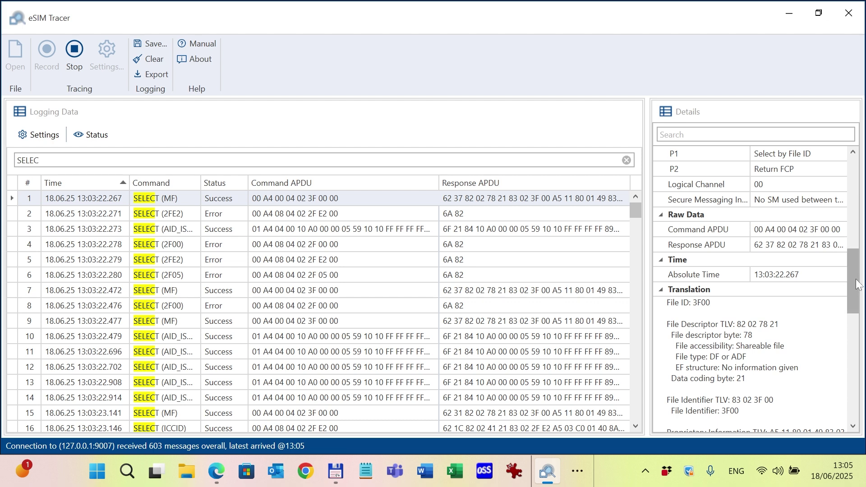
{"action": "left_click_drag", "start_coordinate": [857, 280], "coordinate": [858, 203]}
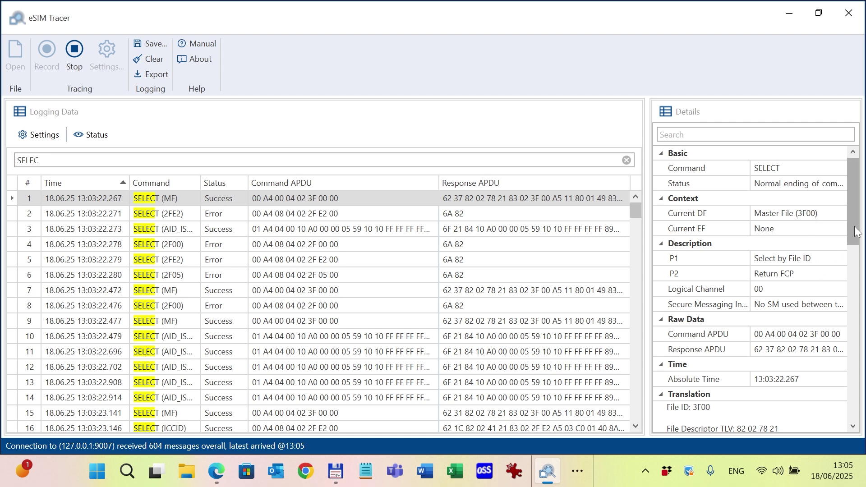
{"action": "left_click_drag", "start_coordinate": [857, 232], "coordinate": [864, 408]}
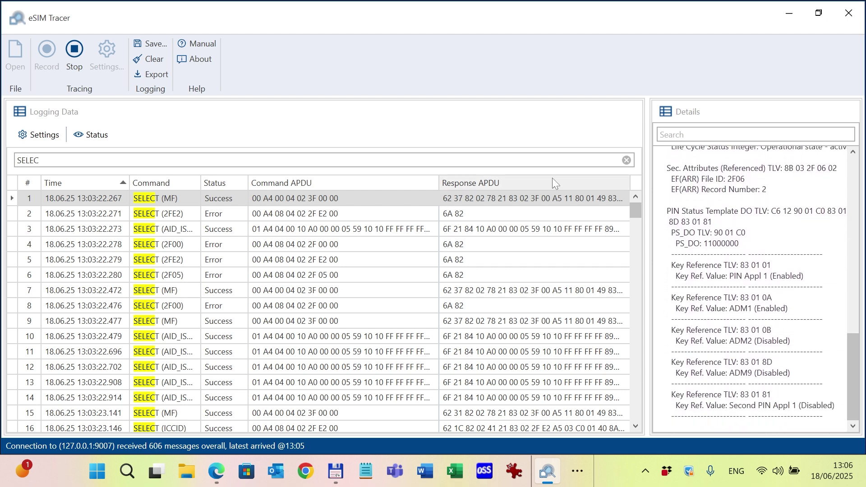
Save the trace as 'log' in the JSON dialog, writing 544 entries to Documents.
{"action": "left_click", "coordinate": [155, 43]}
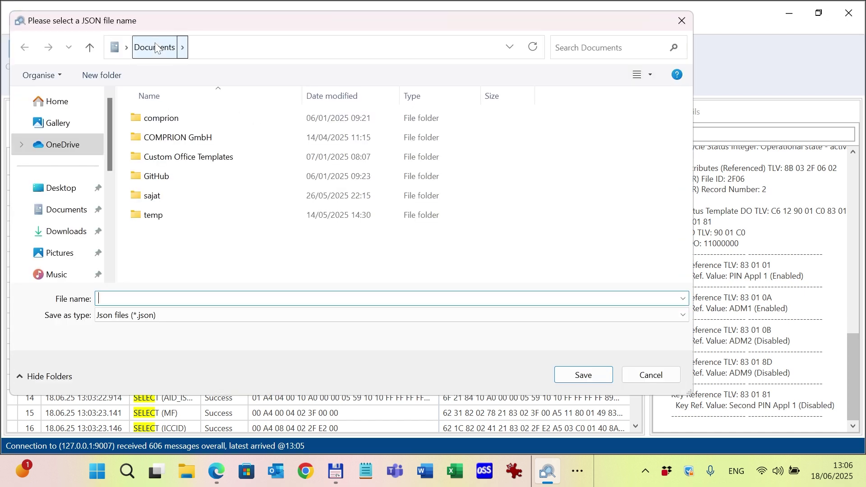
{"action": "type", "text": "log"}
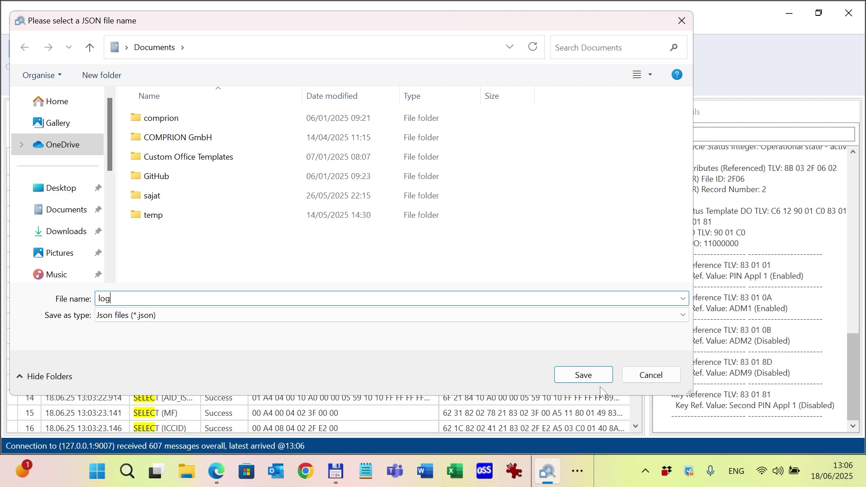
{"action": "left_click", "coordinate": [583, 375]}
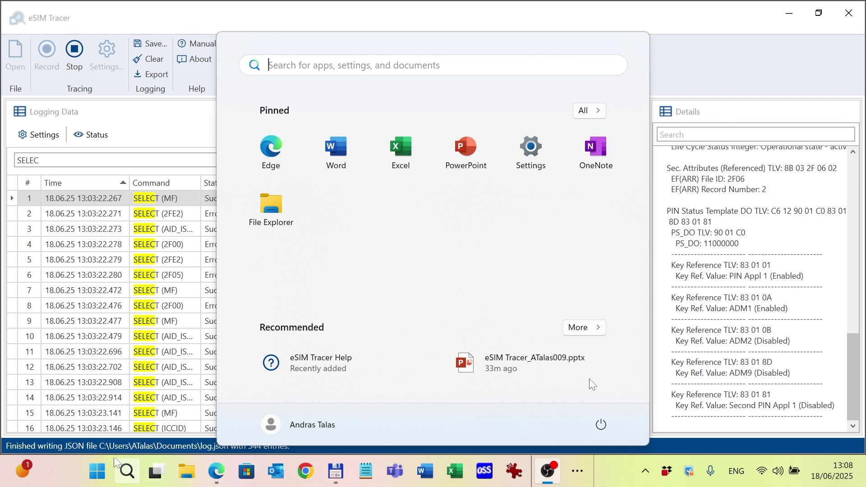
Launch Notepad++ via 'note' and open log.json from Documents.
{"action": "type", "text": "note"}
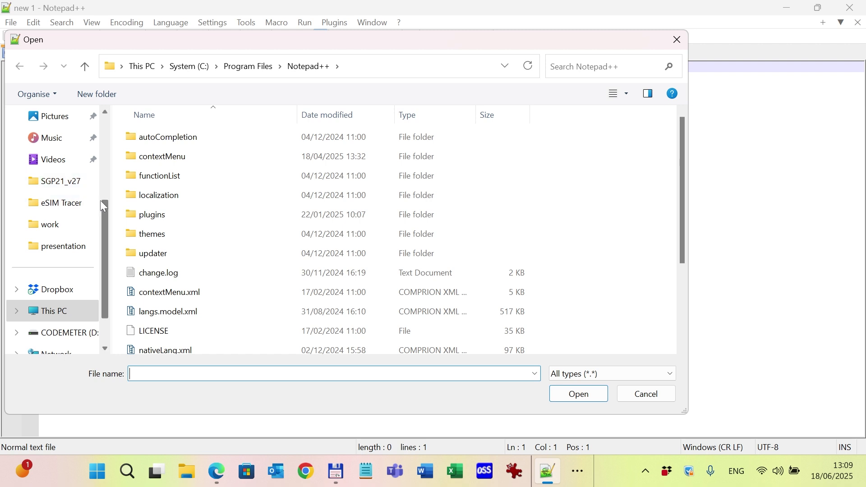
{"action": "left_click_drag", "start_coordinate": [106, 211], "coordinate": [99, 118]}
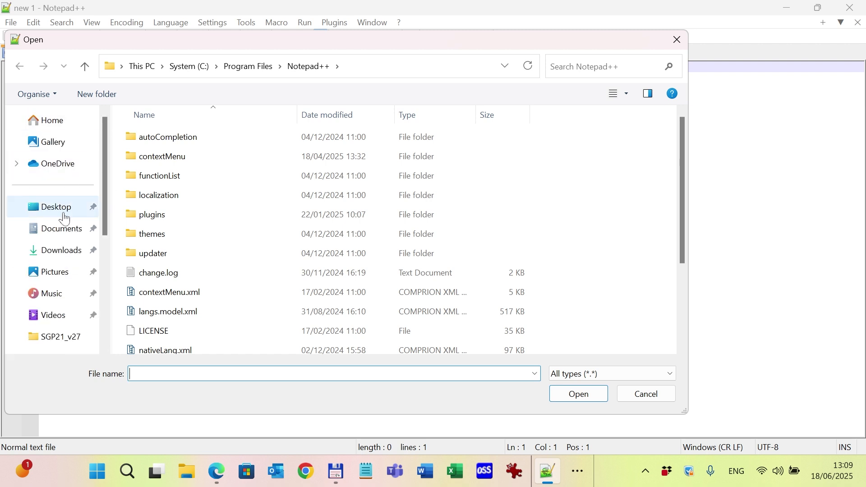
{"action": "left_click", "coordinate": [64, 229]}
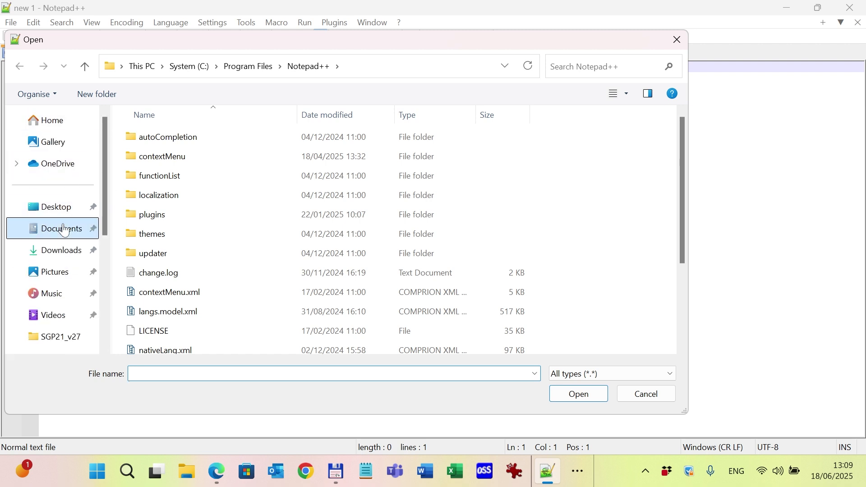
{"action": "double_click", "coordinate": [153, 254]}
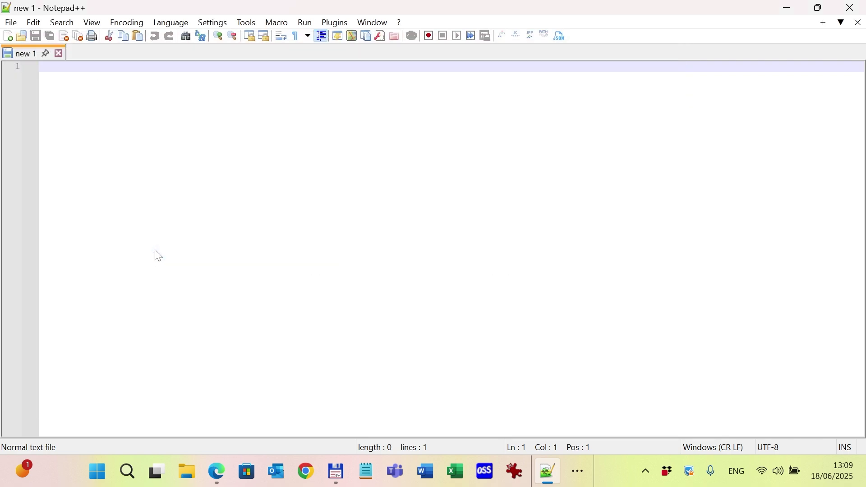
Pretty-print log.json with JsonTools into 4,354 indented lines.
{"action": "left_click", "coordinate": [335, 23]}
{"action": "mouse_move", "coordinate": [345, 53]}
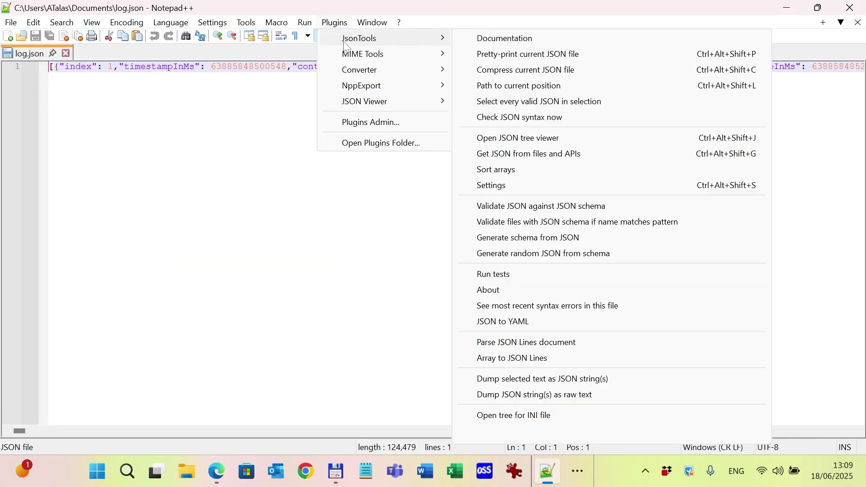
{"action": "left_click", "coordinate": [517, 63]}
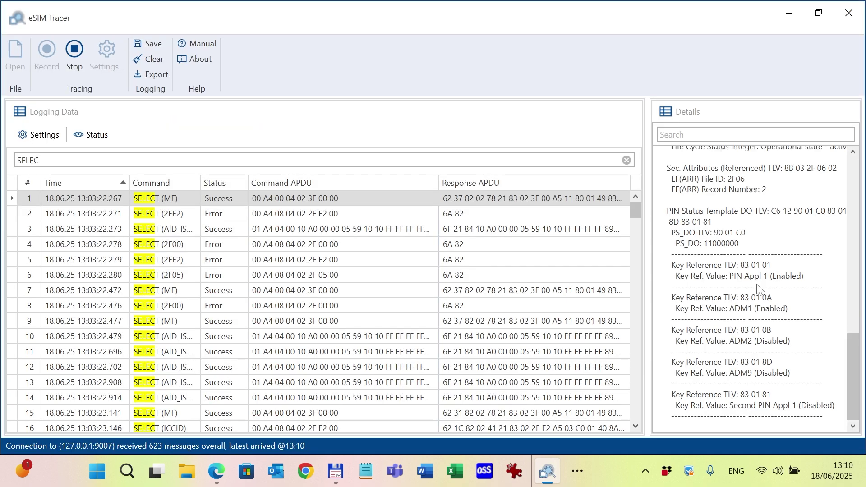
Export the filtered log to Documents as the HTML file 'log'.
{"action": "left_click", "coordinate": [150, 77]}
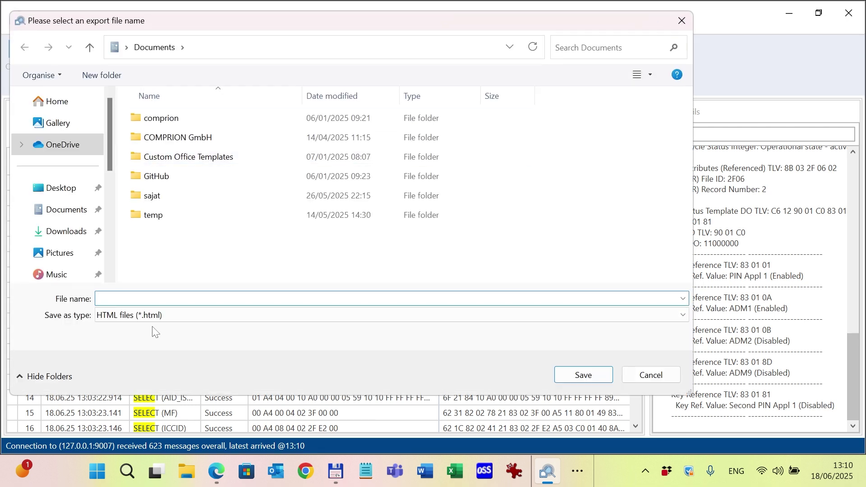
{"action": "type", "text": "log"}
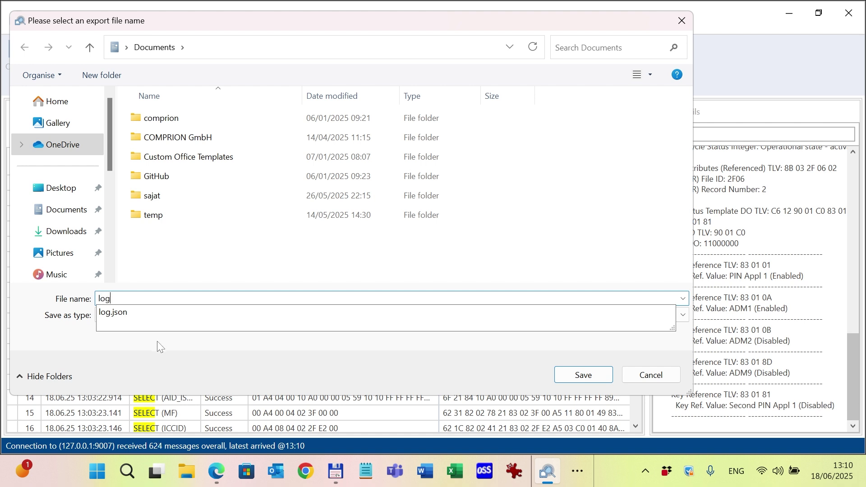
{"action": "left_click", "coordinate": [158, 344]}
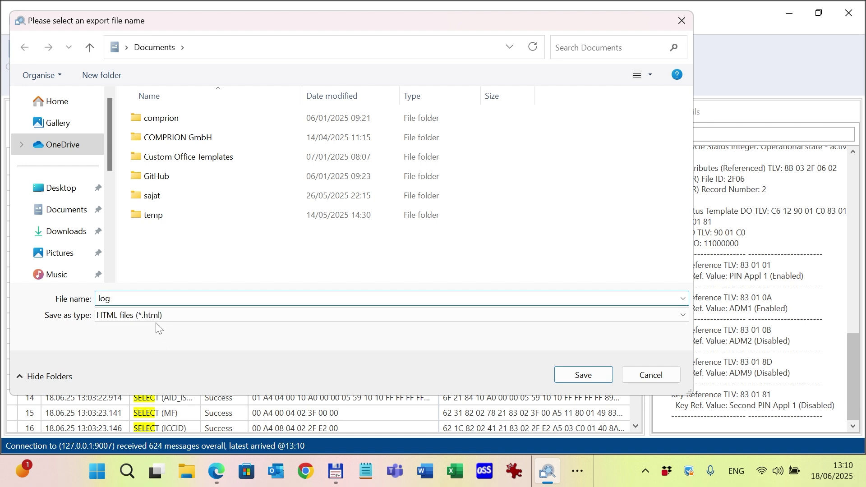
{"action": "left_click", "coordinate": [602, 373]}
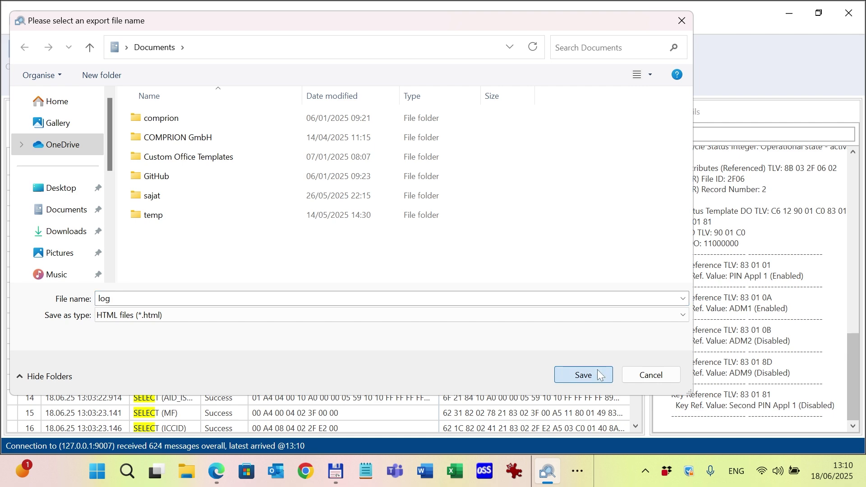
Open log.html from the Documents folder in File Explorer to view it in the browser.
{"action": "left_click", "coordinate": [185, 480]}
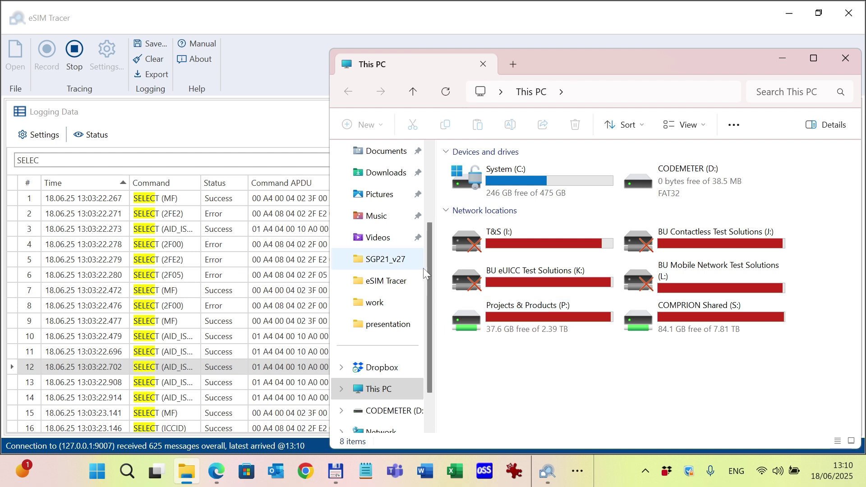
{"action": "left_click_drag", "start_coordinate": [428, 268], "coordinate": [432, 186]}
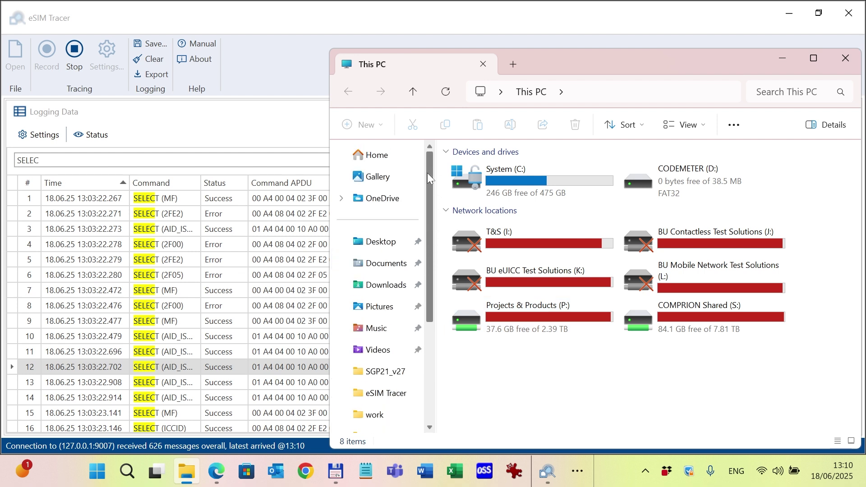
{"action": "left_click", "coordinate": [384, 268]}
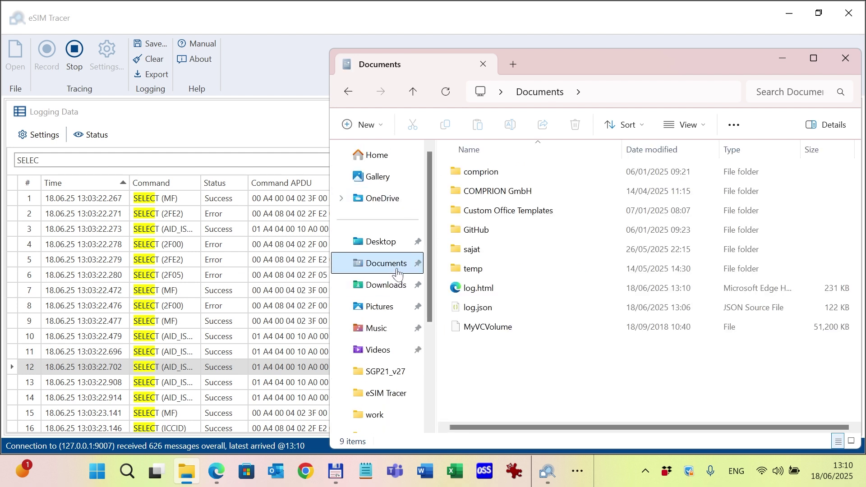
{"action": "double_click", "coordinate": [472, 288]}
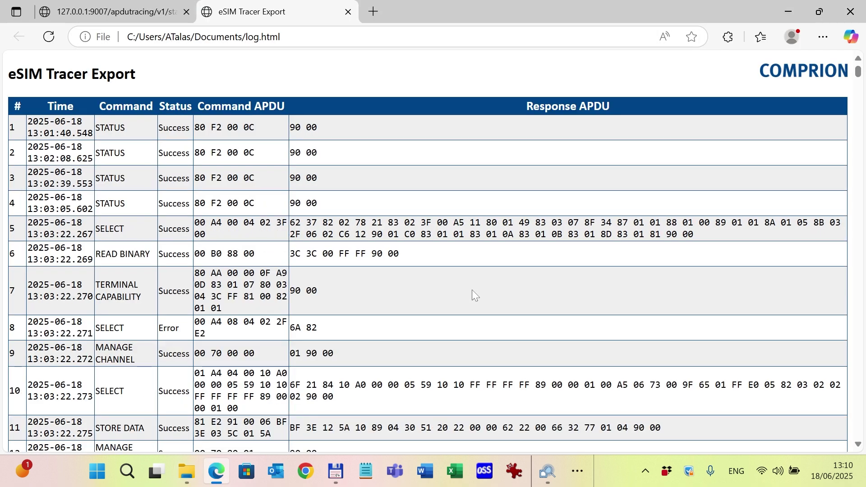